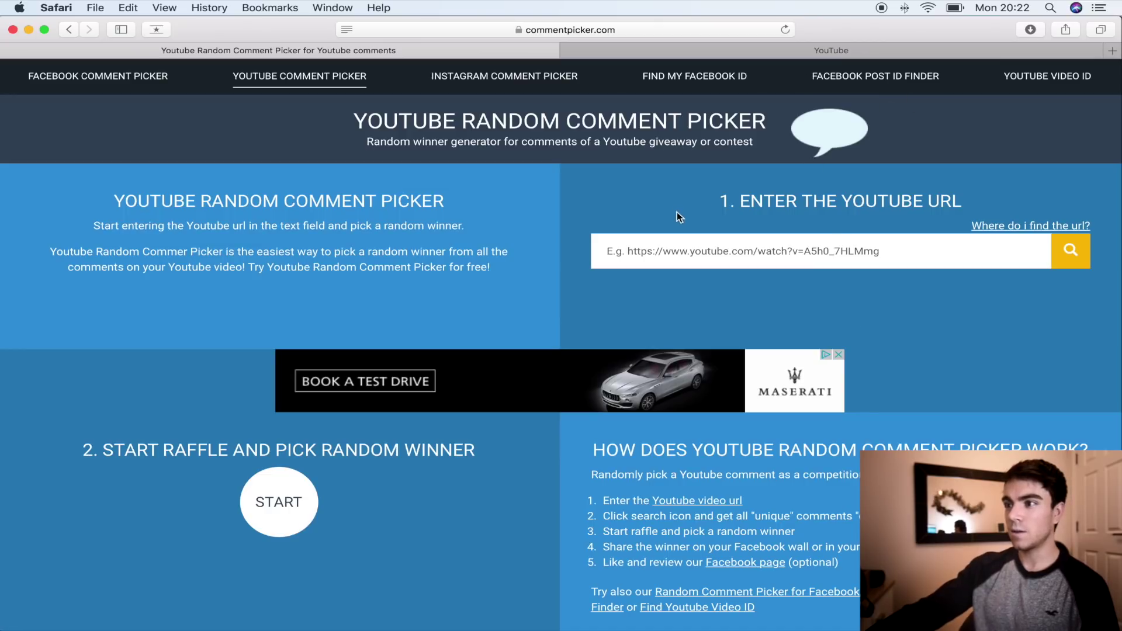
Copy the GOPRO GIVEAWAY video's web address from the YouTube tab's address bar
{"action": "scroll", "coordinate": [666, 208], "scroll_direction": "down", "scroll_amount": 2}
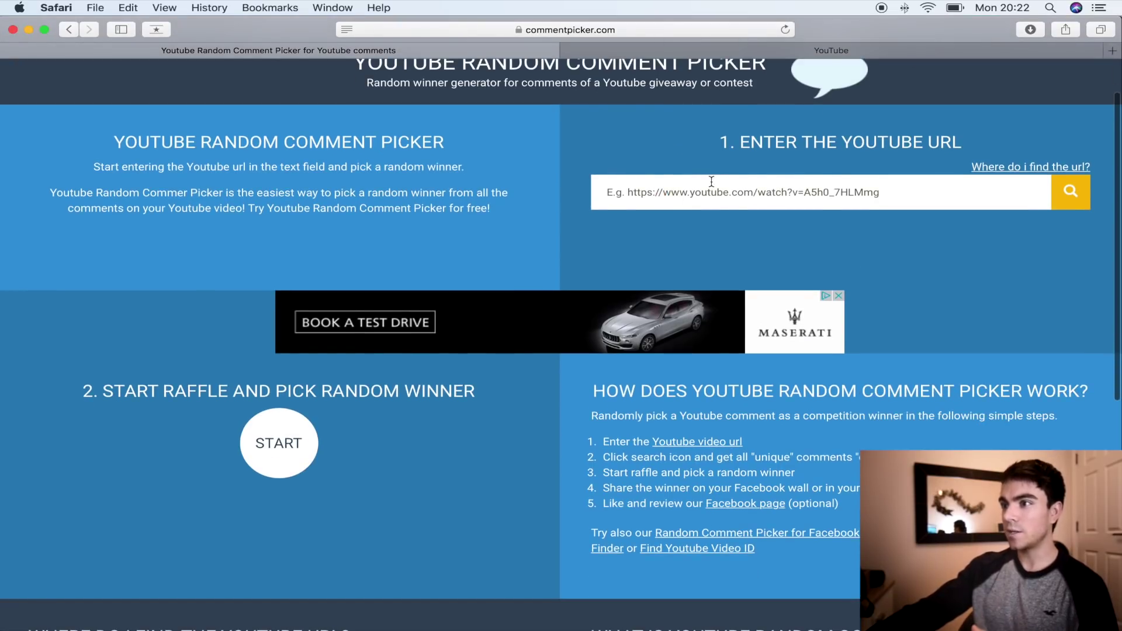
{"action": "left_click", "coordinate": [845, 198]}
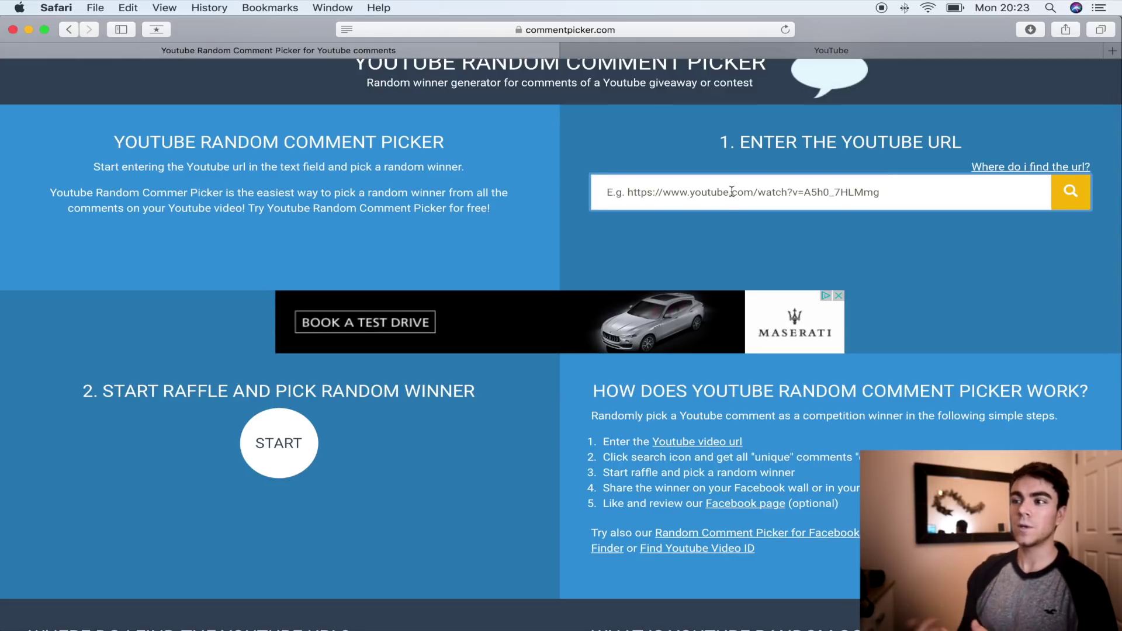
{"action": "left_click", "coordinate": [679, 46]}
{"action": "left_click", "coordinate": [649, 29]}
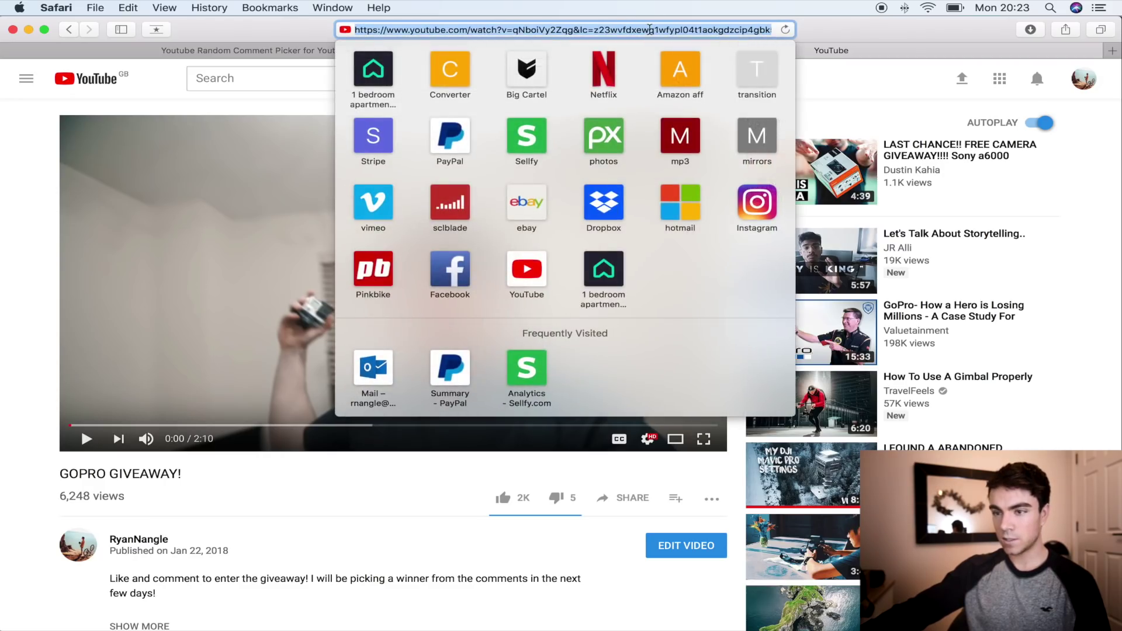
{"action": "key", "text": "super+c"}
Look over the video's 2,312 comments, then return to the Comment Picker page
{"action": "left_click", "coordinate": [65, 197]}
{"action": "scroll", "coordinate": [64, 197], "scroll_direction": "down", "scroll_amount": 10}
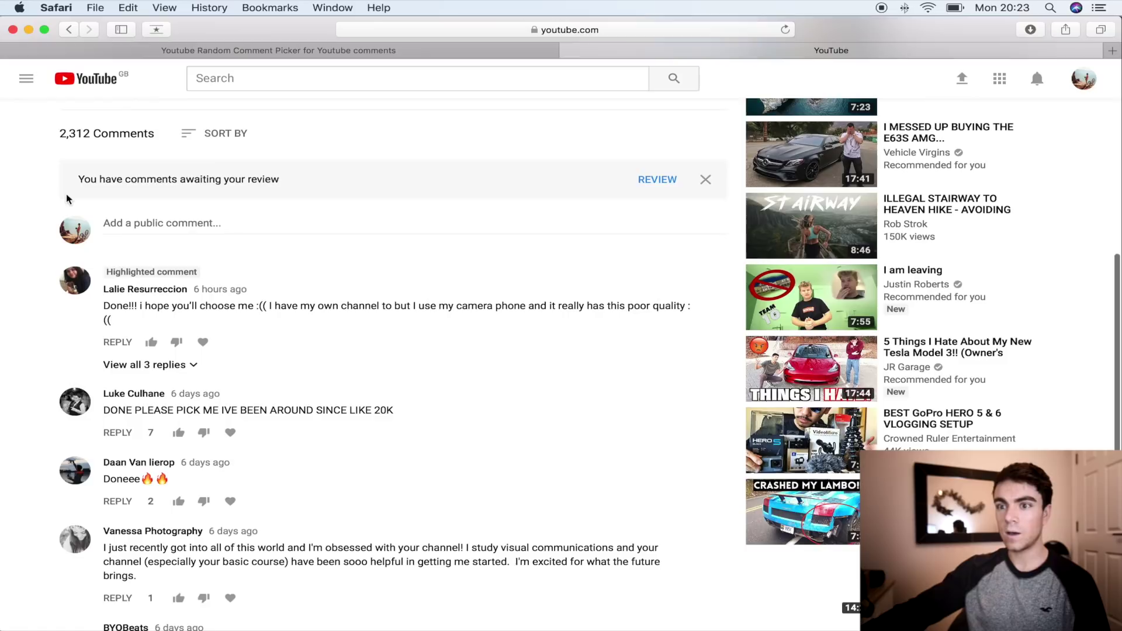
{"action": "scroll", "coordinate": [374, 245], "scroll_direction": "up", "scroll_amount": 2}
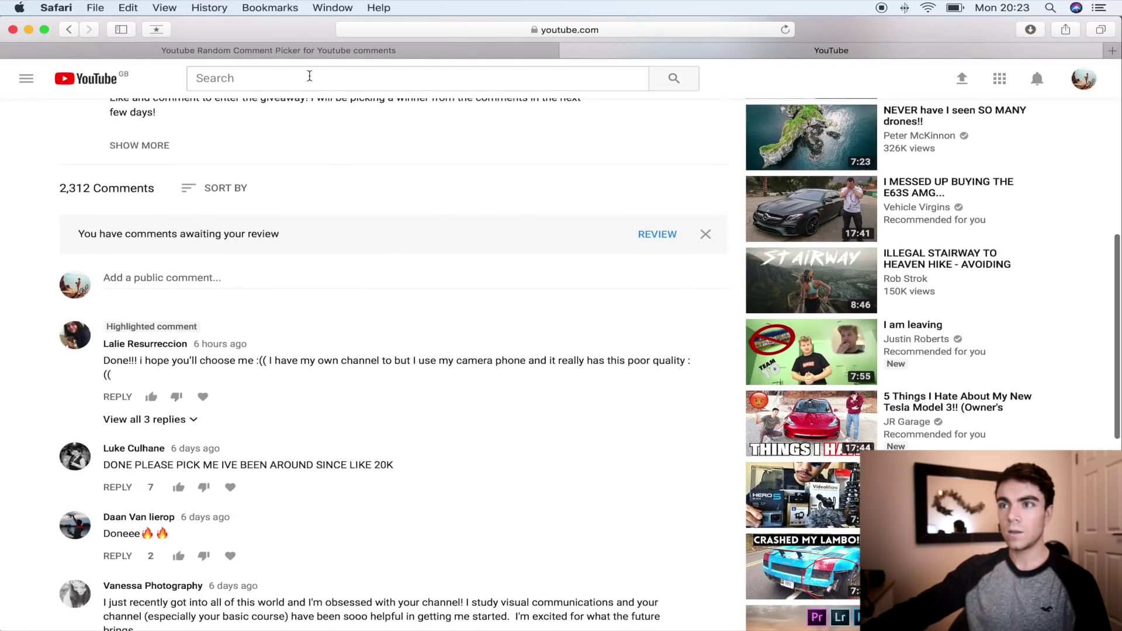
{"action": "left_click", "coordinate": [307, 51]}
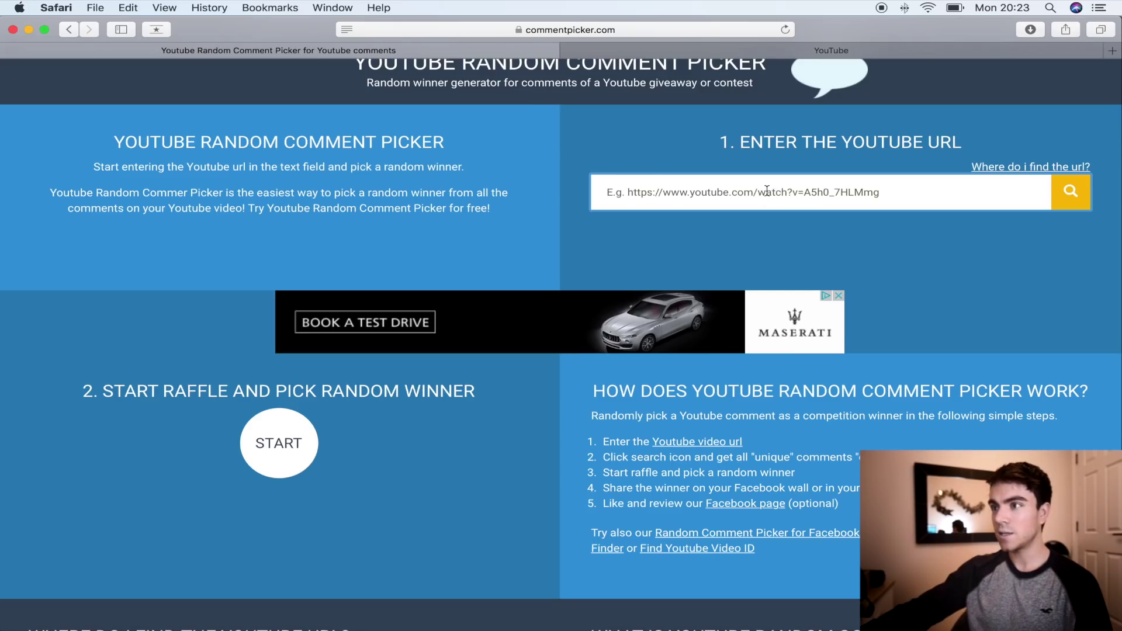
Paste the video address into the YouTube URL field and fetch its 2165 unique commenters
{"action": "key", "text": "super+v"}
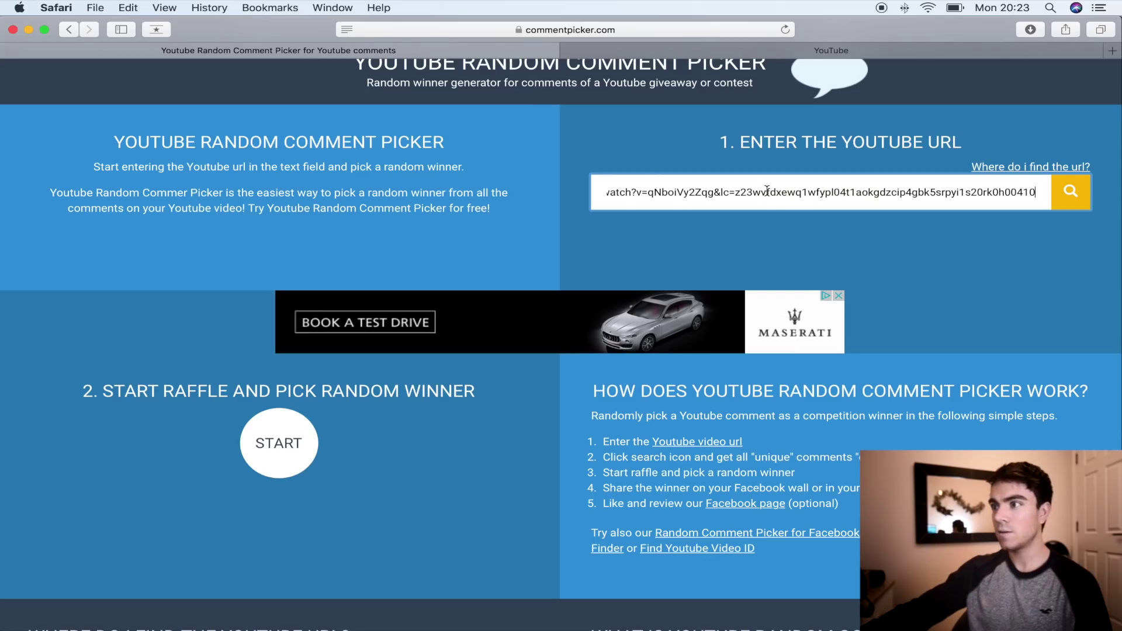
{"action": "left_click", "coordinate": [1071, 192]}
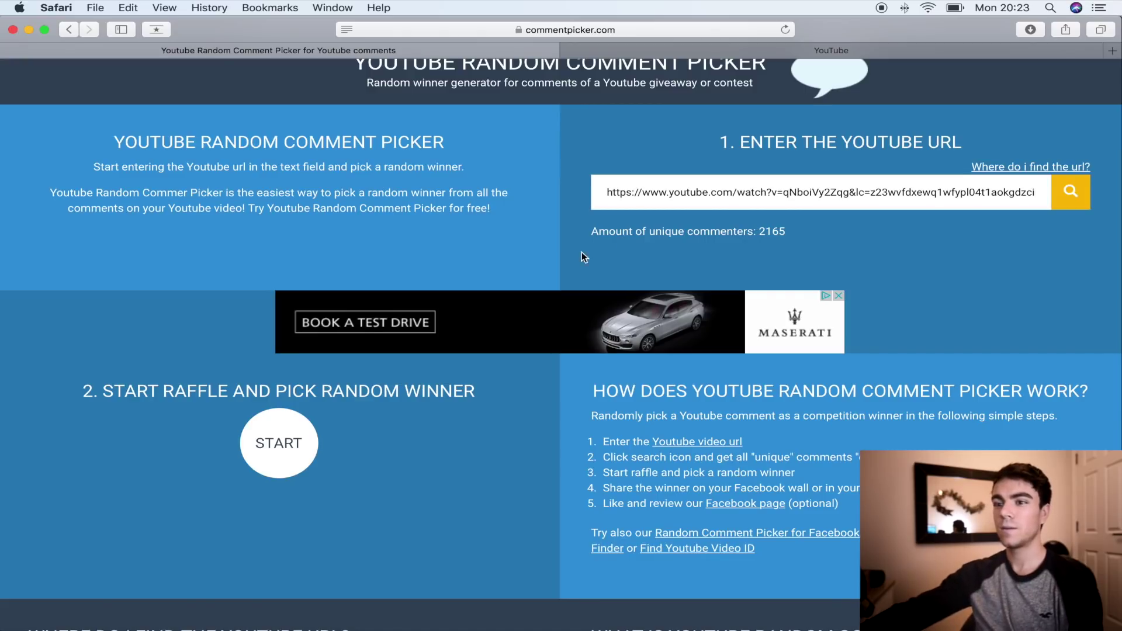
{"action": "scroll", "coordinate": [562, 254], "scroll_direction": "down", "scroll_amount": 3}
Start the raffle to draw a random winner from the 2165 commenters
{"action": "left_click", "coordinate": [271, 352]}
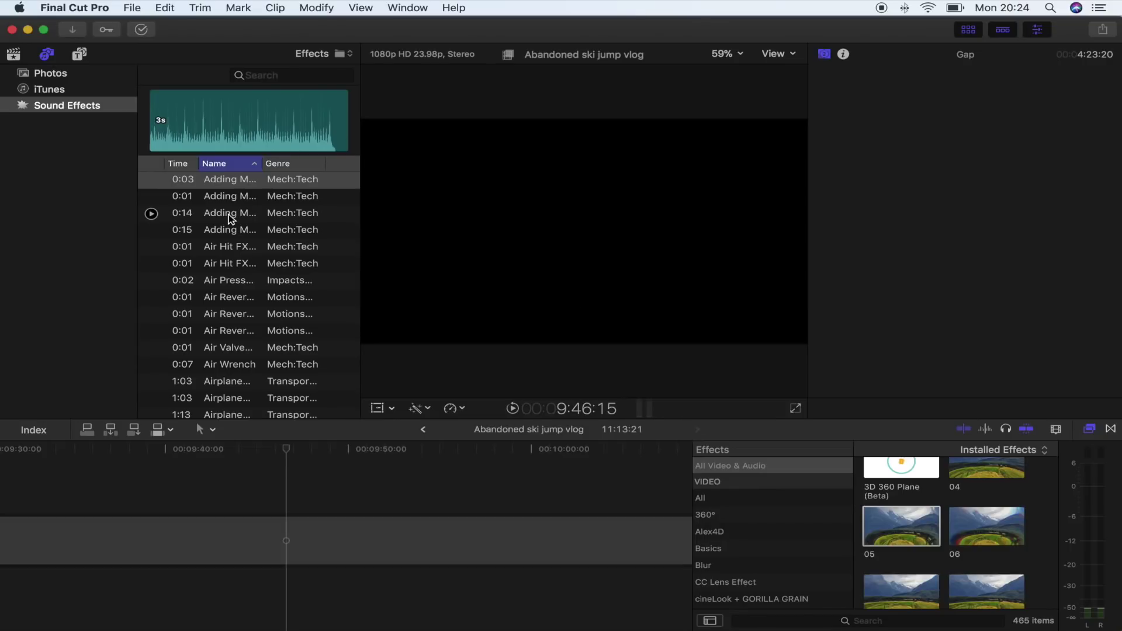
Show the Libraries sidebar and open iTunes' Sound Effects list, previewing Adding Machine 1
{"action": "left_click", "coordinate": [46, 58]}
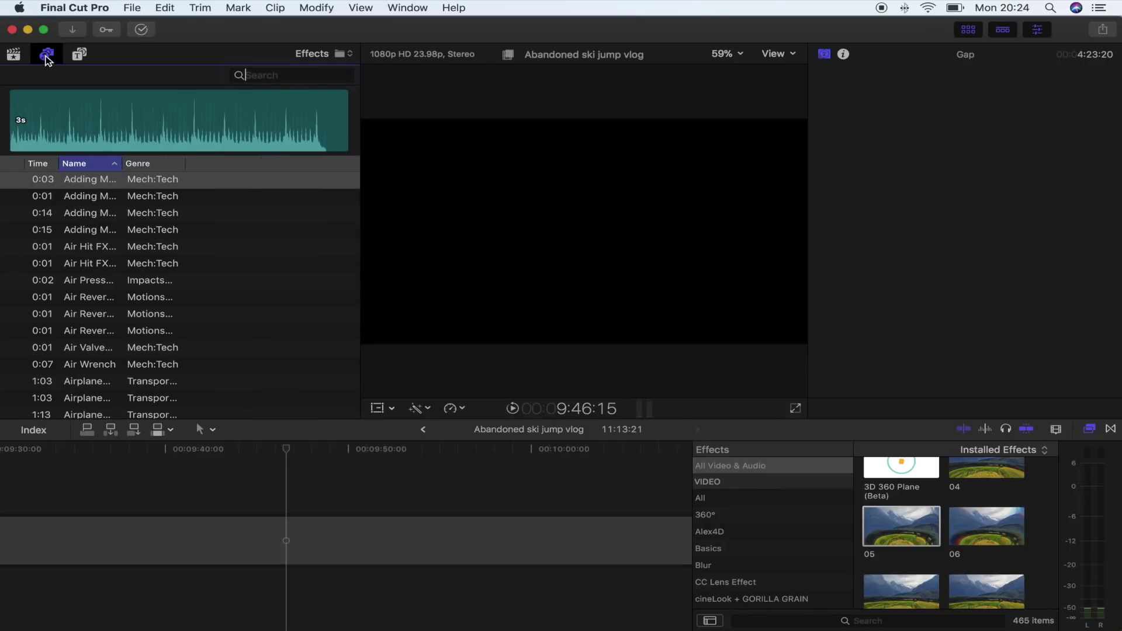
{"action": "left_click", "coordinate": [47, 57]}
{"action": "left_click", "coordinate": [66, 89]}
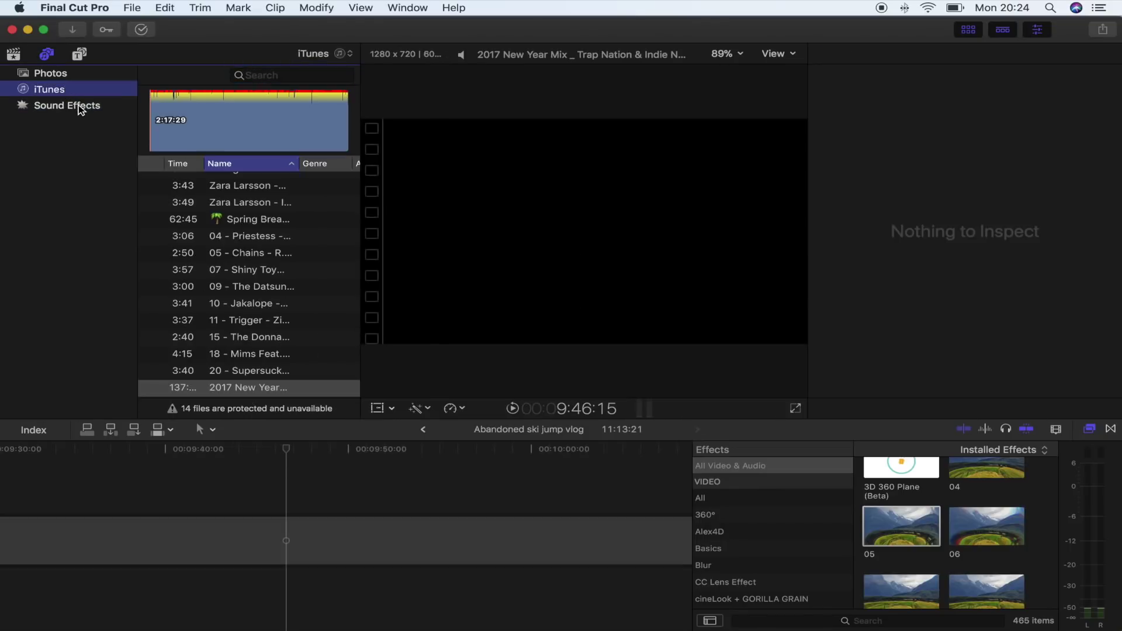
{"action": "left_click", "coordinate": [80, 106]}
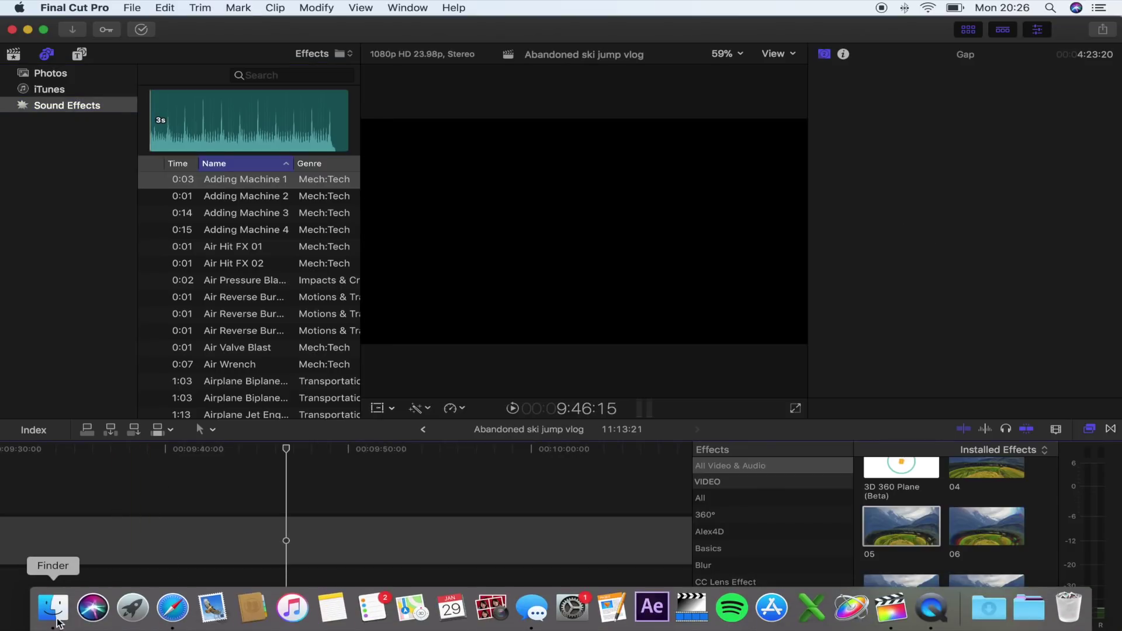
Open a new Finder window on the Macintosh HD startup disk
{"action": "left_click", "coordinate": [57, 610]}
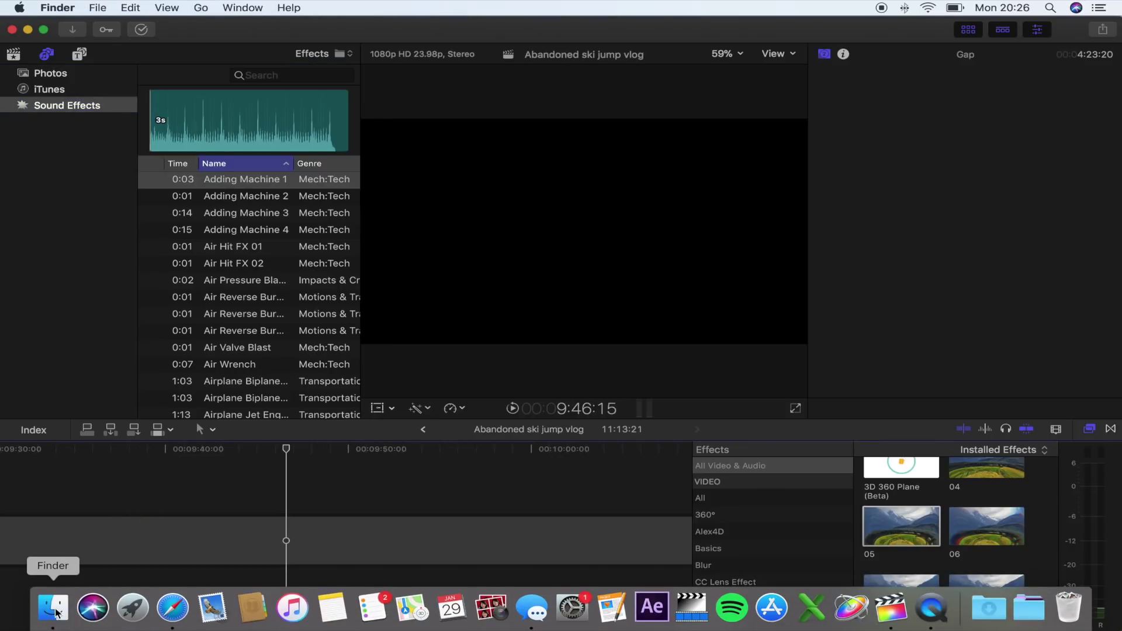
{"action": "key", "text": "super+shift+h"}
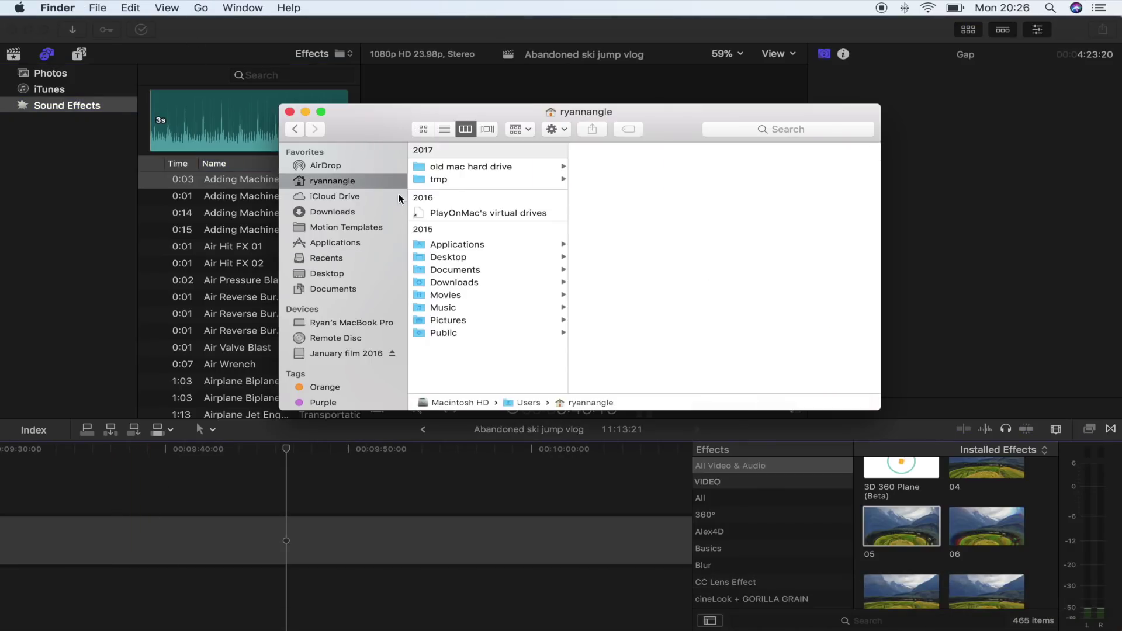
{"action": "left_click", "coordinate": [201, 8]}
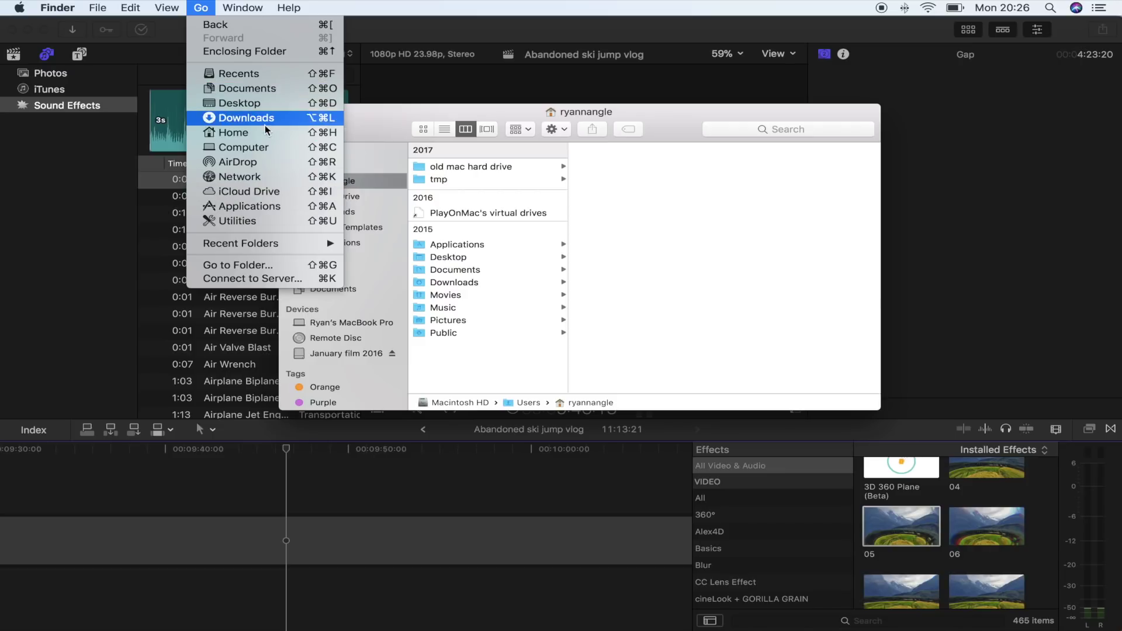
{"action": "left_click", "coordinate": [267, 147]}
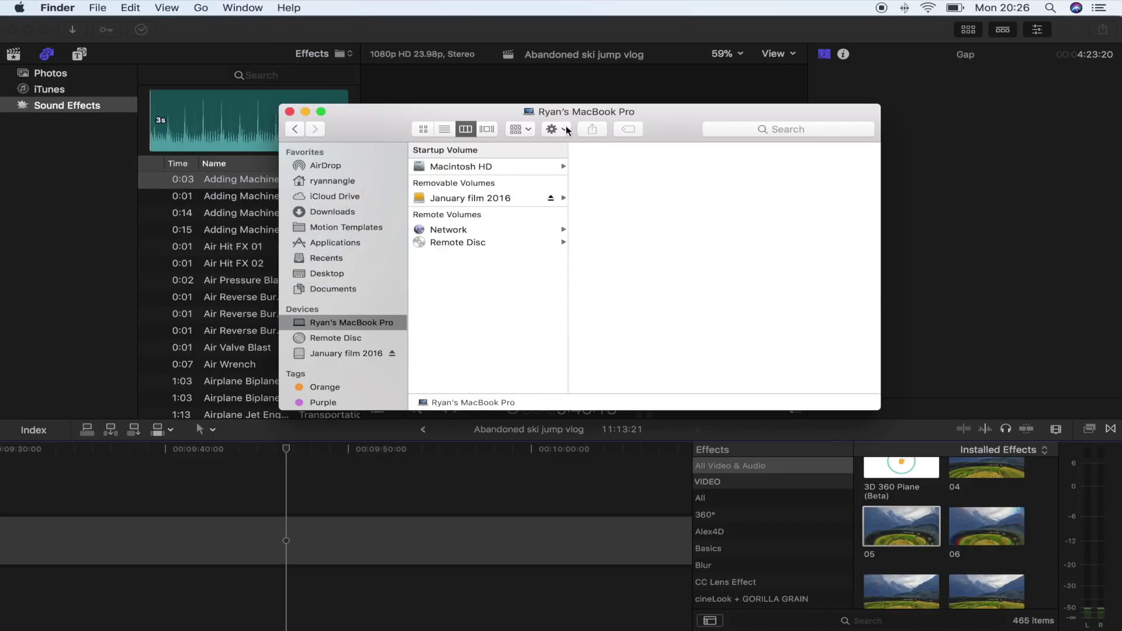
{"action": "left_click", "coordinate": [461, 168]}
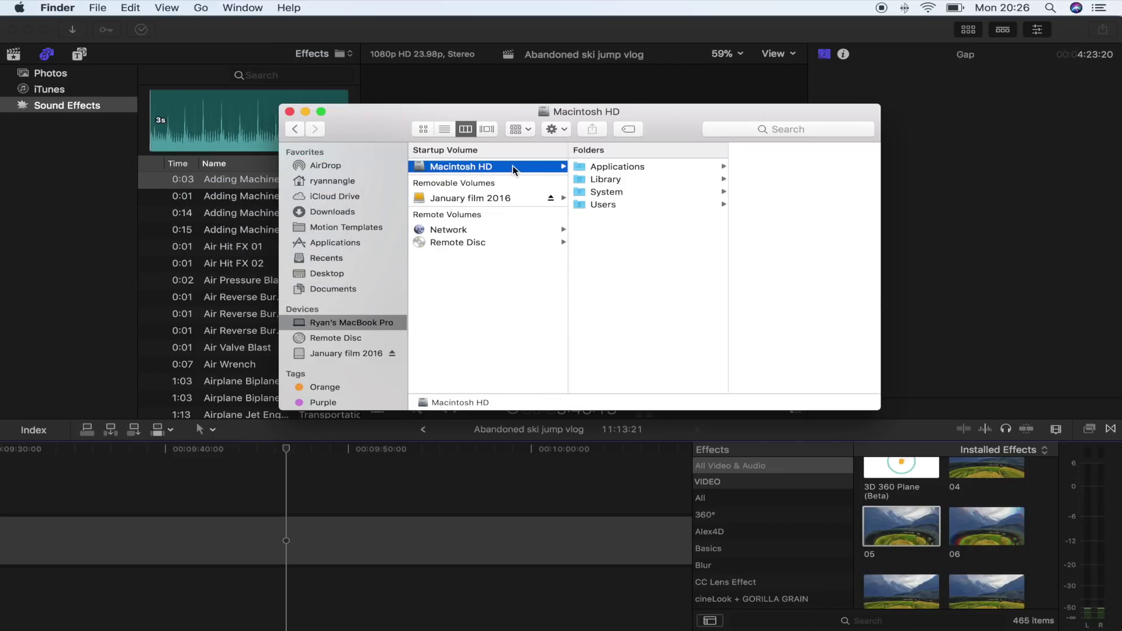
{"action": "left_click_drag", "start_coordinate": [649, 134], "coordinate": [558, 145]}
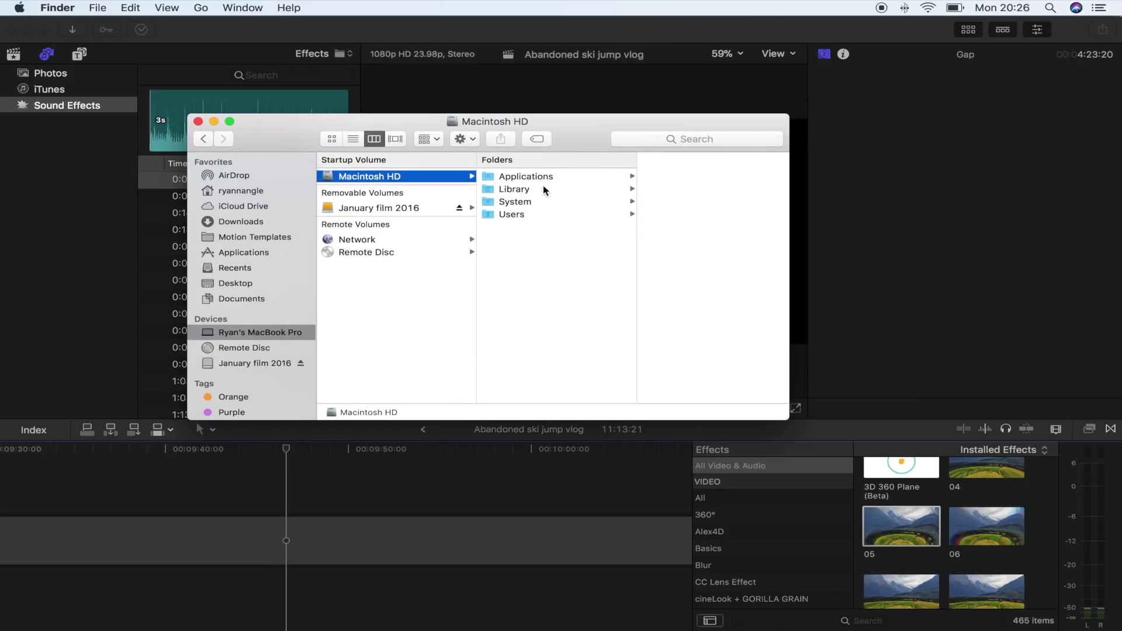
Navigate through Library > Audio > Apple Loops > Apple to Final Cut Pro Sound Effects
{"action": "left_click", "coordinate": [543, 187]}
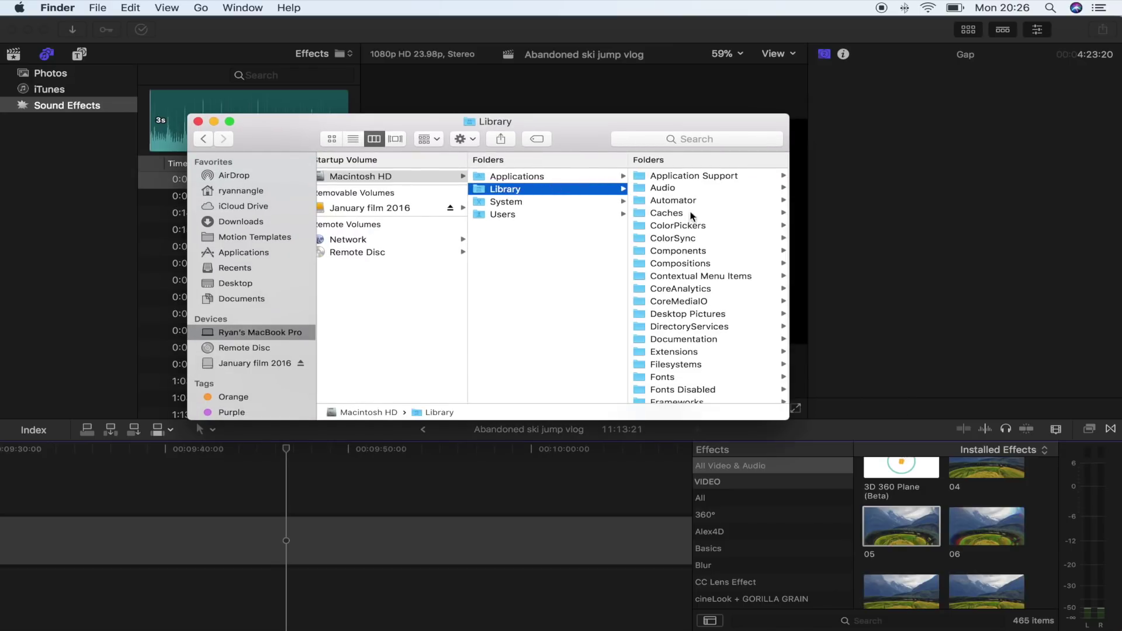
{"action": "left_click", "coordinate": [681, 187]}
{"action": "left_click", "coordinate": [714, 173]}
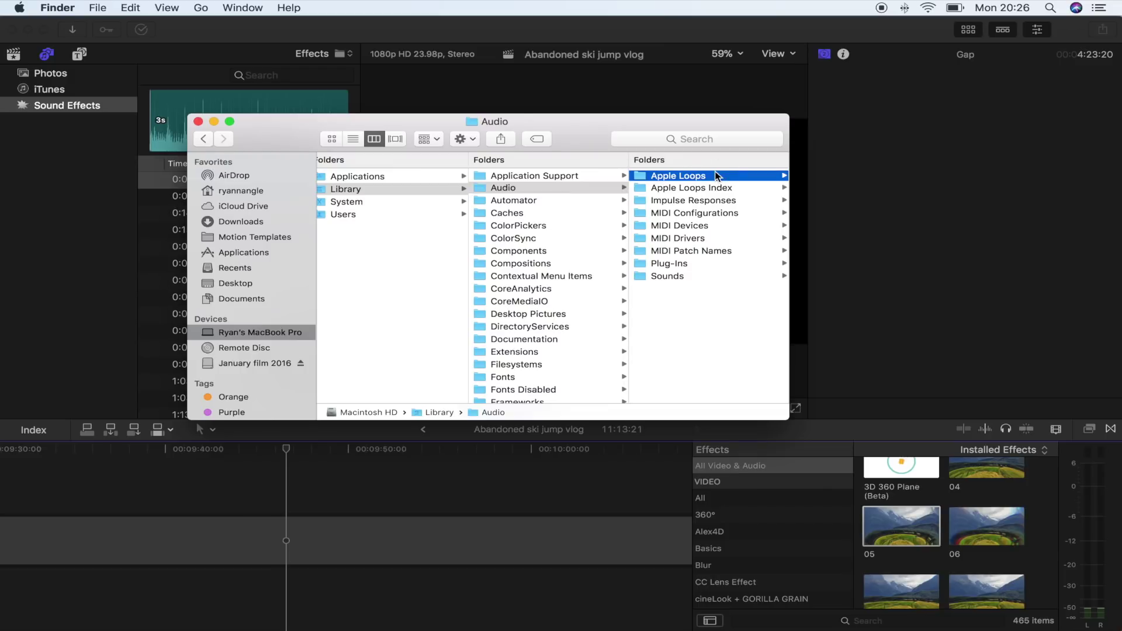
{"action": "left_click", "coordinate": [716, 176]}
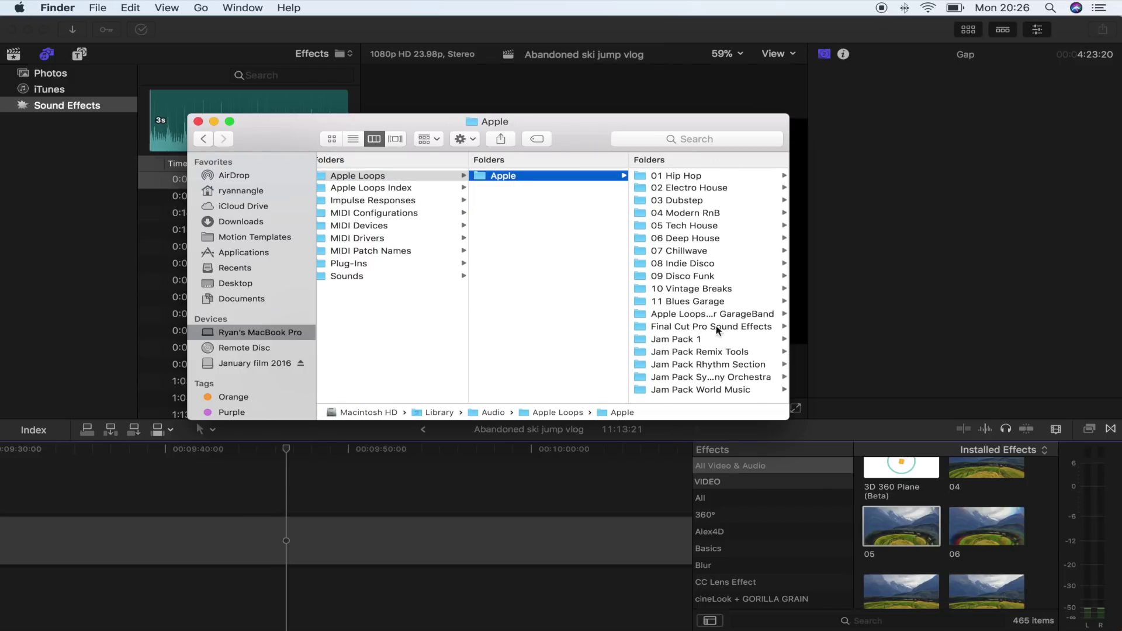
{"action": "left_click", "coordinate": [754, 327]}
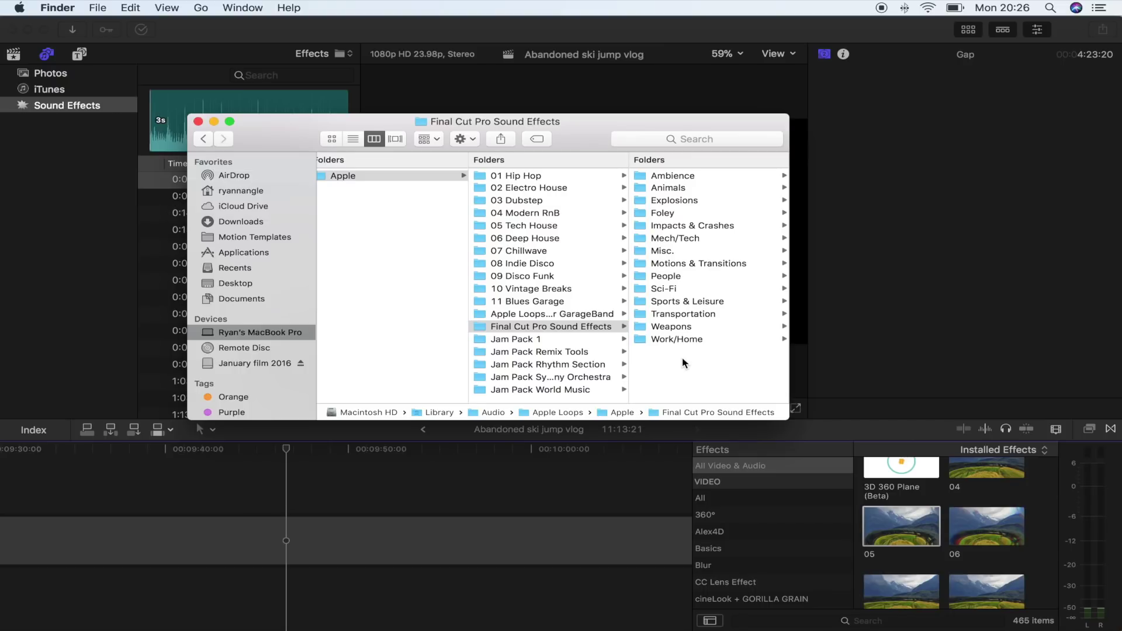
Paste the RN Sound Effects folder into Final Cut Pro Sound Effects and browse its Riser and Whoosh files
{"action": "right_click", "coordinate": [684, 365]}
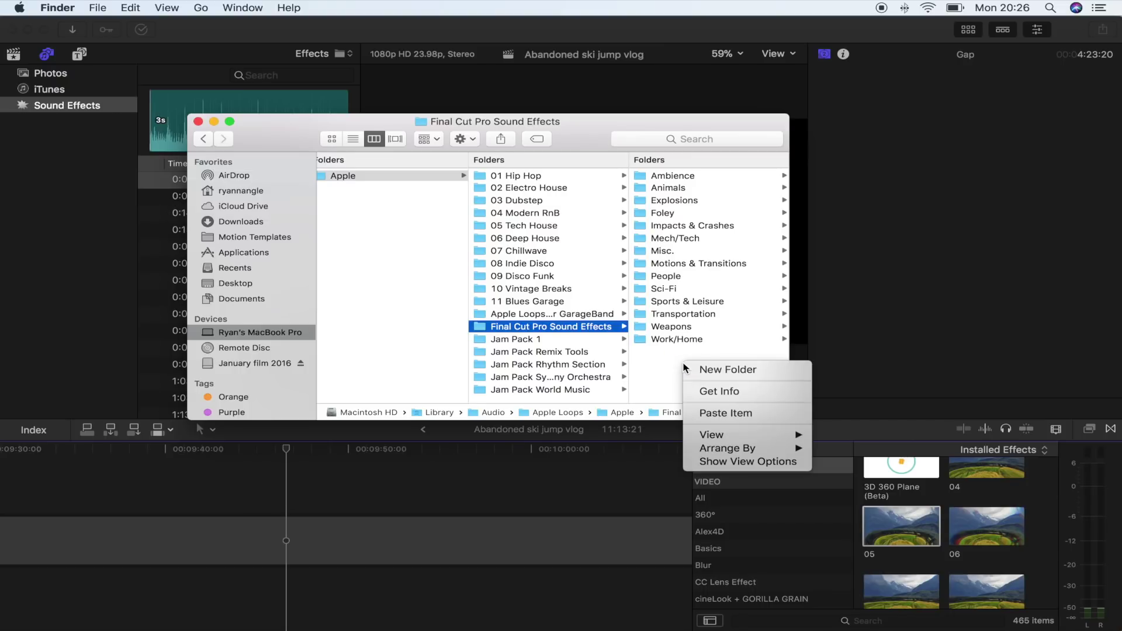
{"action": "left_click", "coordinate": [718, 412]}
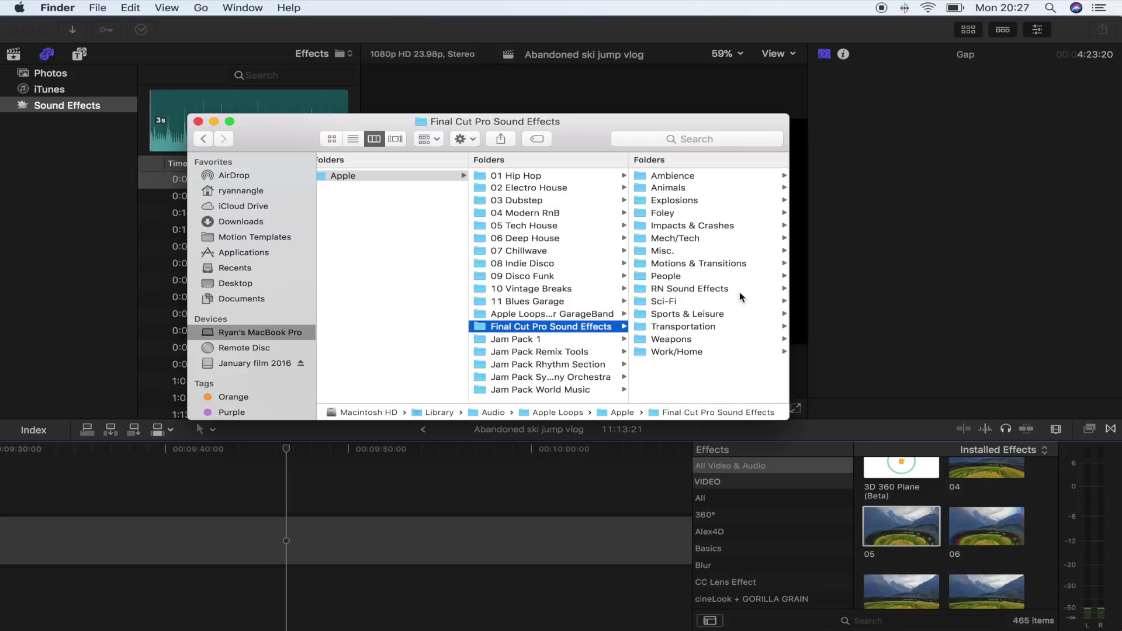
{"action": "left_click", "coordinate": [653, 291]}
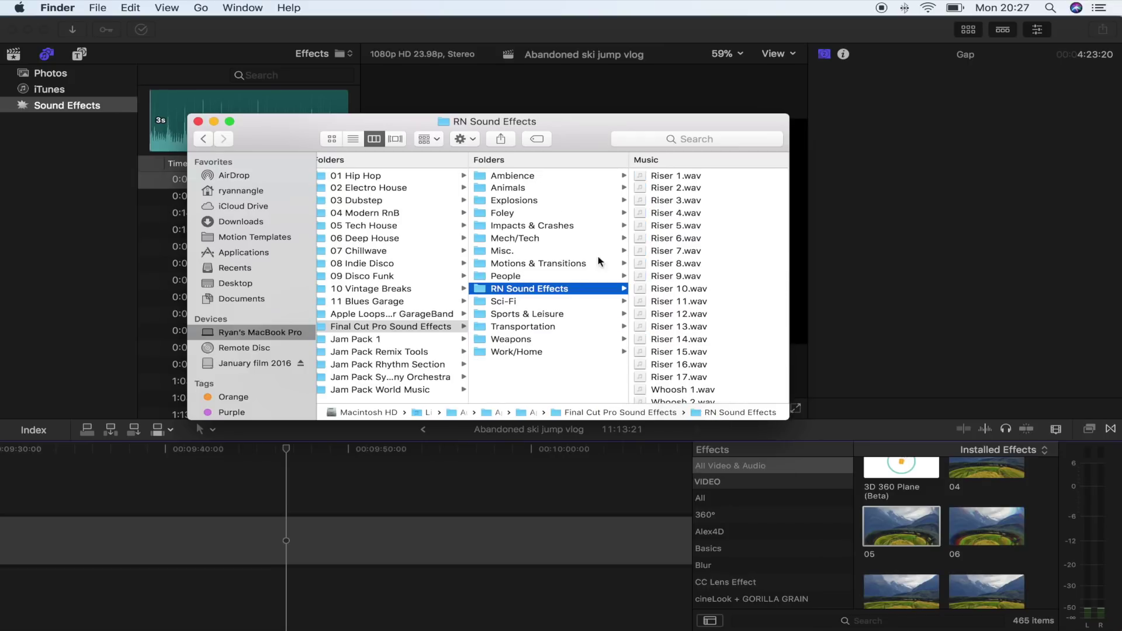
{"action": "scroll", "coordinate": [695, 243], "scroll_direction": "down", "scroll_amount": 10}
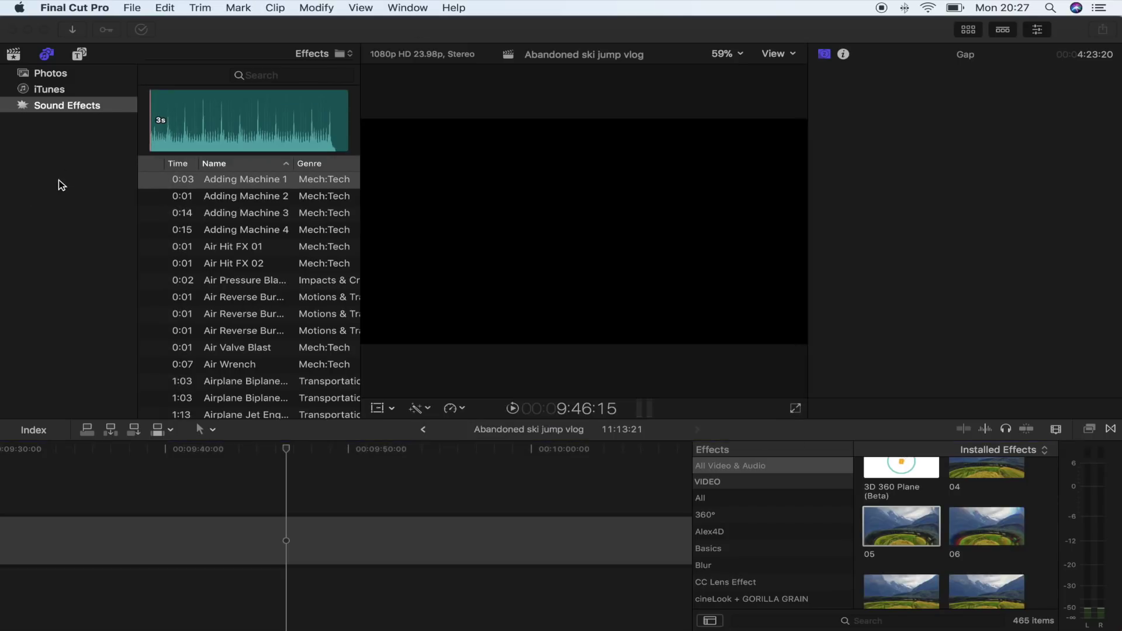
Refresh Final Cut Pro's Sound Effects library by reselecting iTunes, then Sound Effects
{"action": "left_click", "coordinate": [61, 184]}
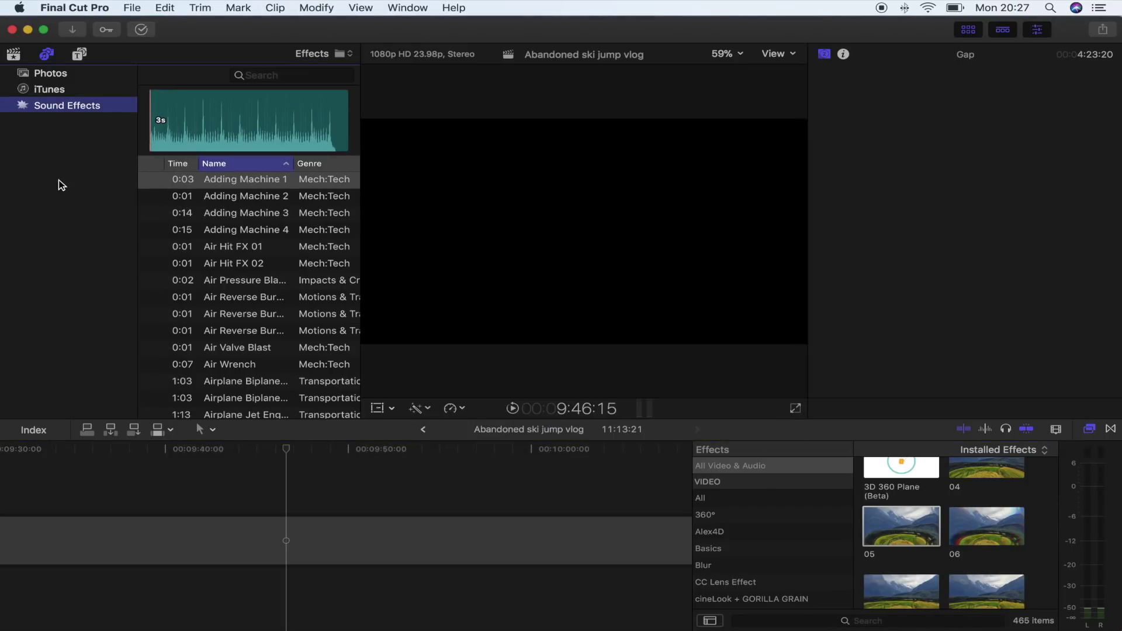
{"action": "left_click", "coordinate": [57, 92]}
{"action": "left_click", "coordinate": [61, 106]}
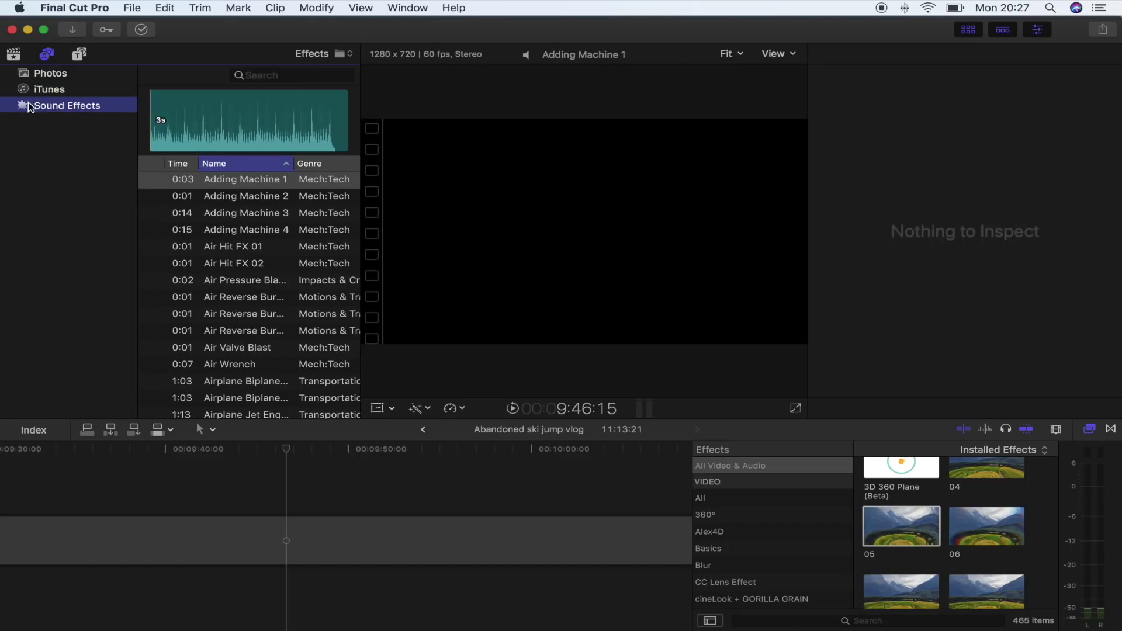
Search the sound effects for 'rn sound', select an RN Riser, then clear the search
{"action": "left_click", "coordinate": [313, 75]}
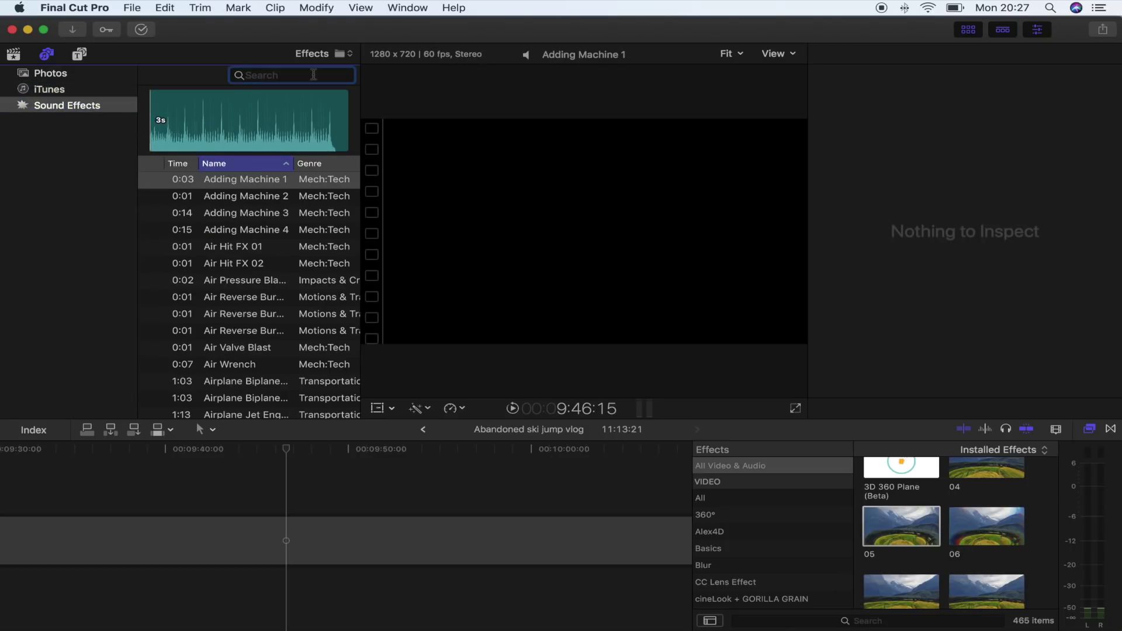
{"action": "type", "text": "rn so"}
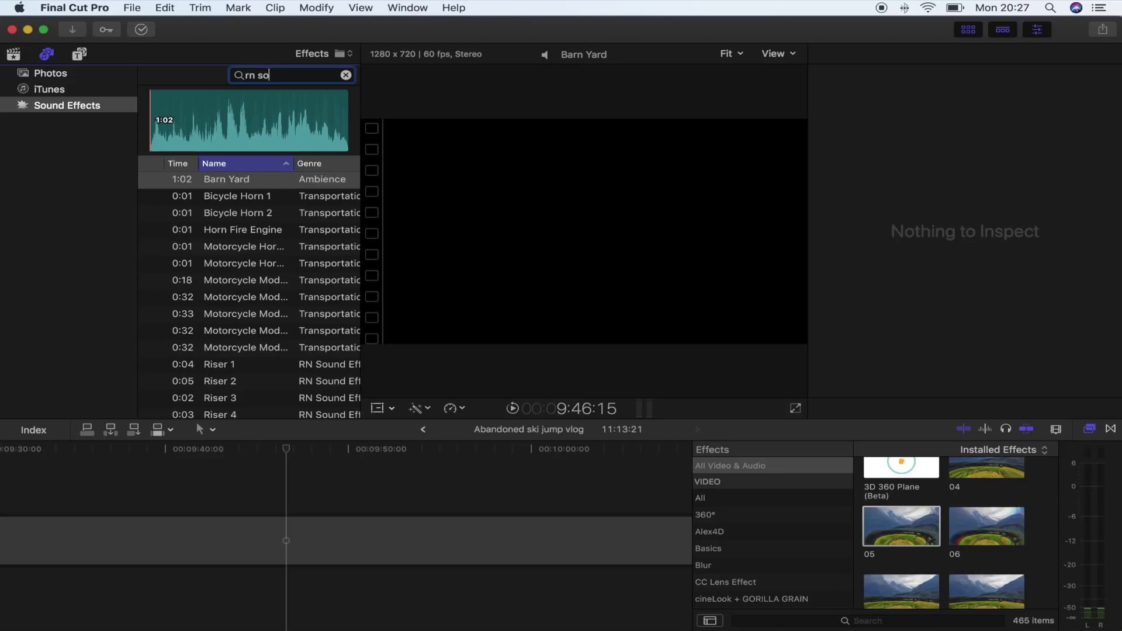
{"action": "type", "text": "und"}
{"action": "scroll", "coordinate": [152, 199], "scroll_direction": "right", "scroll_amount": 3}
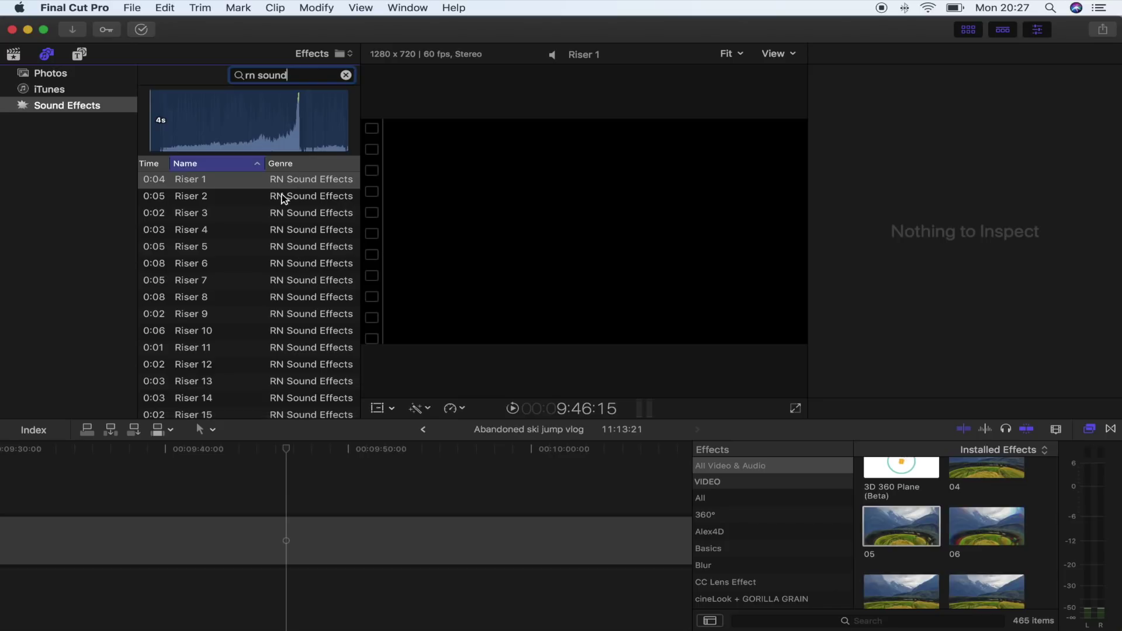
{"action": "scroll", "coordinate": [303, 282], "scroll_direction": "down", "scroll_amount": 1}
{"action": "scroll", "coordinate": [303, 283], "scroll_direction": "down", "scroll_amount": 3}
{"action": "scroll", "coordinate": [198, 284], "scroll_direction": "down", "scroll_amount": 5}
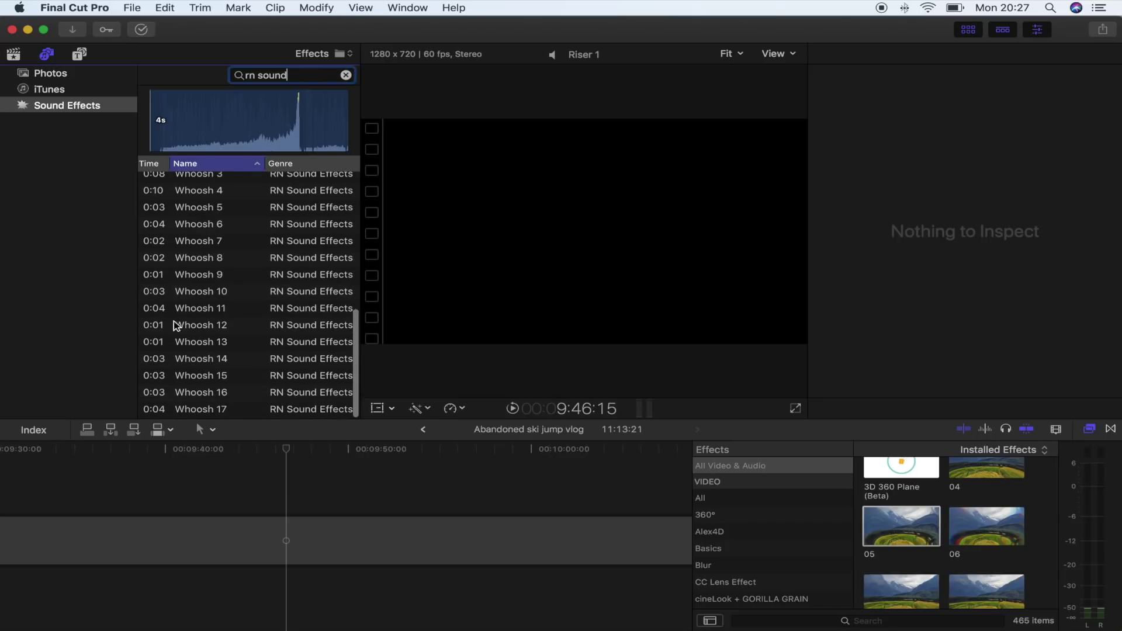
{"action": "scroll", "coordinate": [198, 285], "scroll_direction": "up", "scroll_amount": 6}
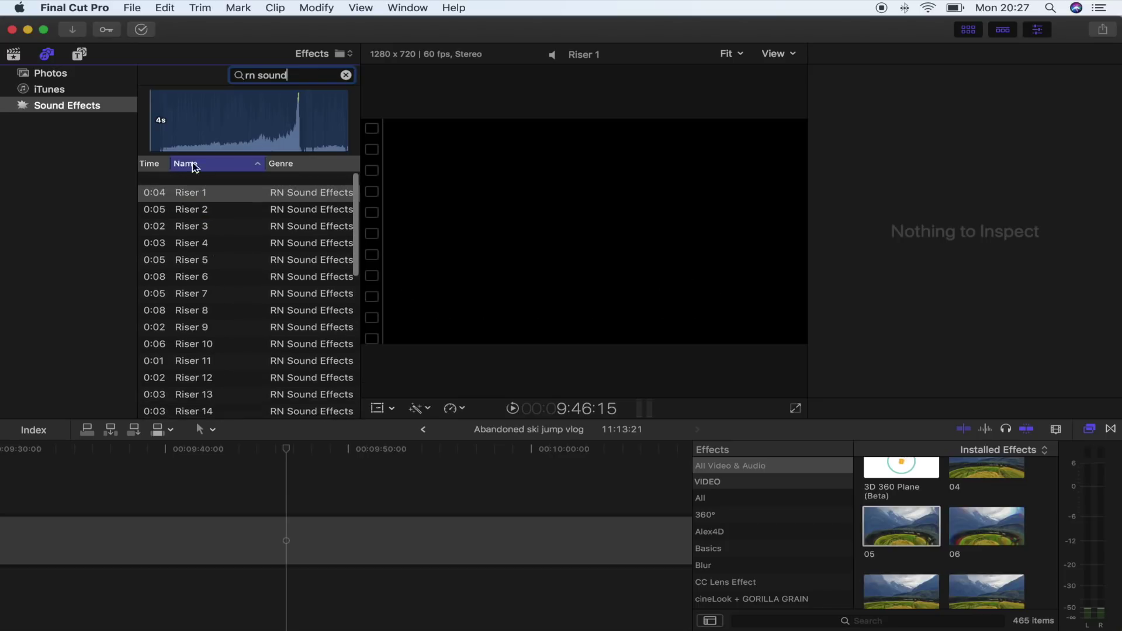
{"action": "left_click", "coordinate": [193, 245]}
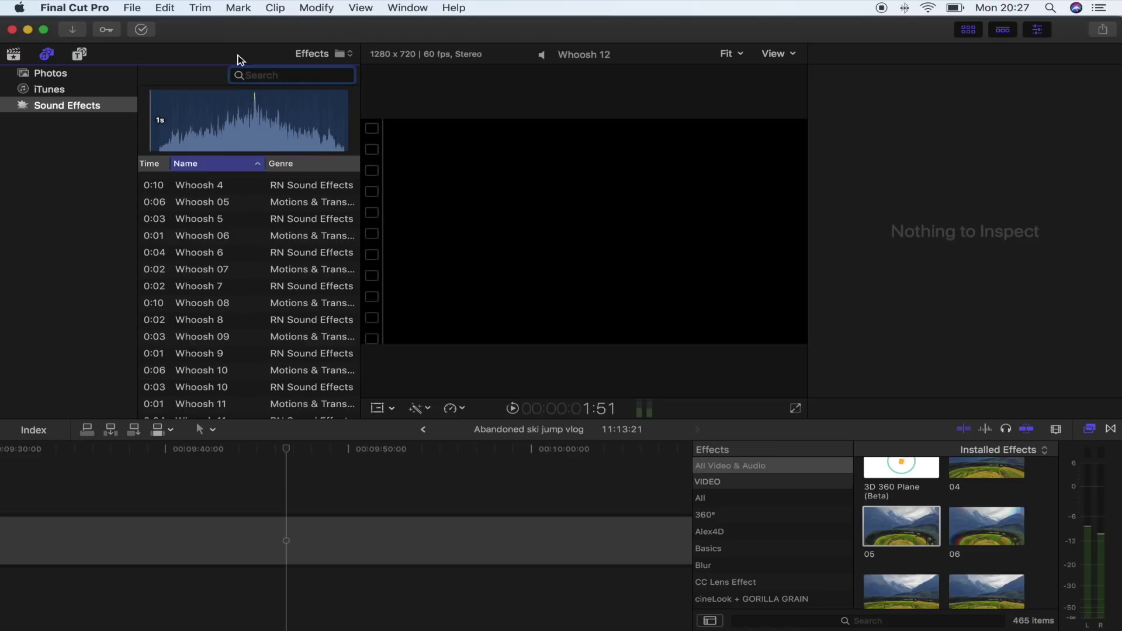
{"action": "left_click", "coordinate": [280, 75]}
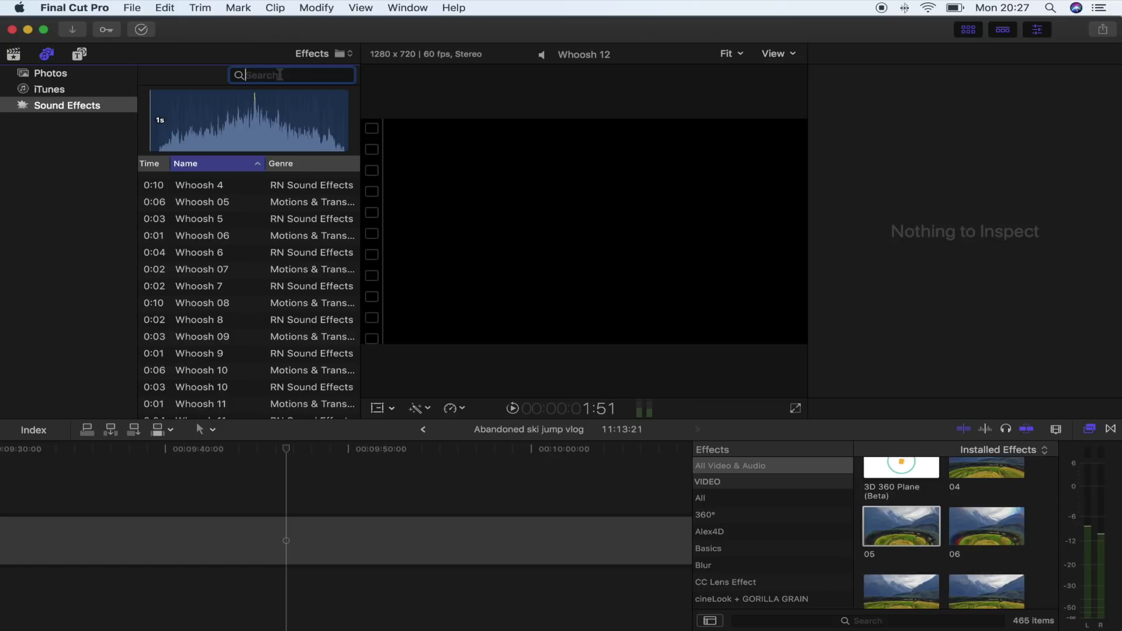